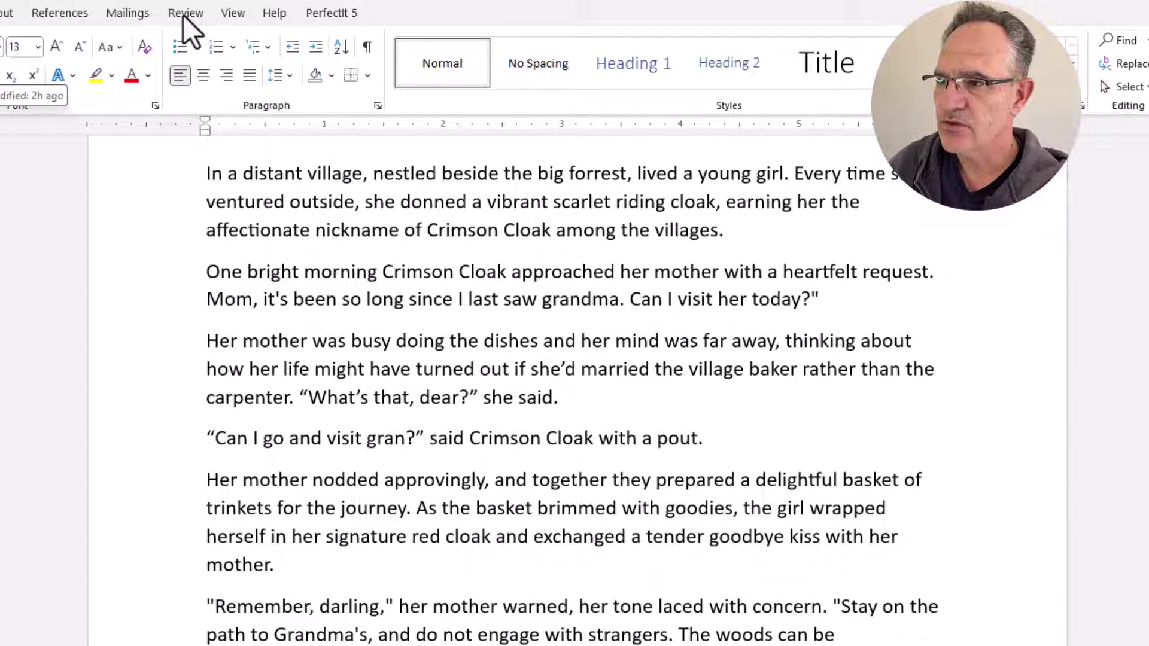
Turn on Track Changes and delete the word "big" before "forrest" in the opening sentence.
{"action": "left_click", "coordinate": [183, 14]}
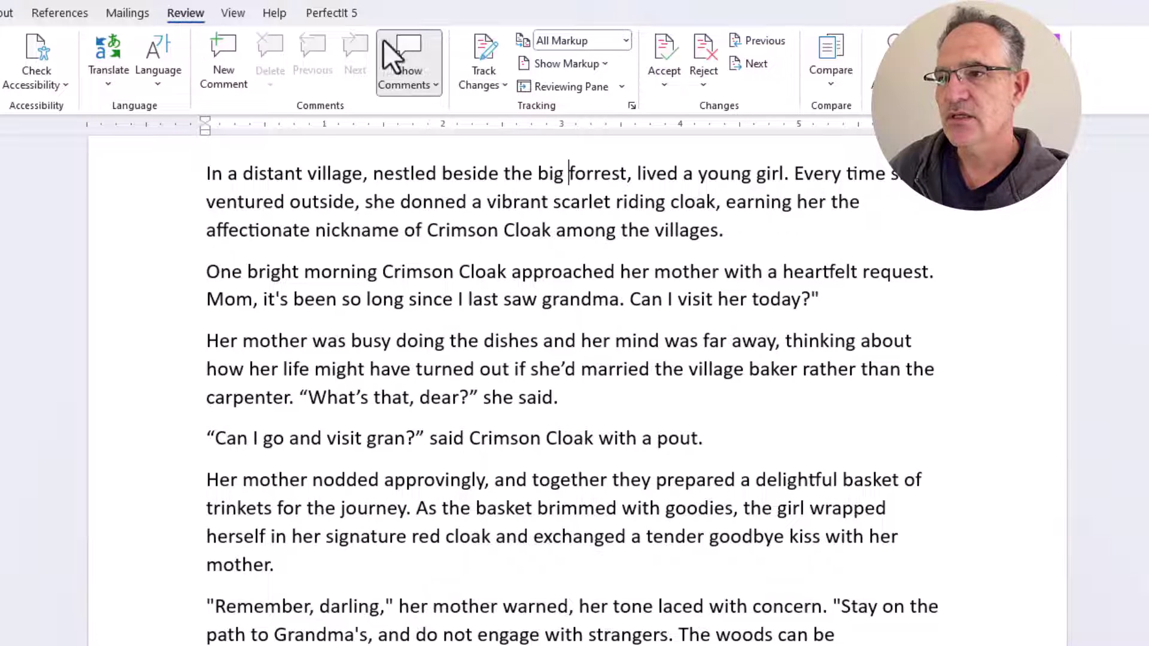
{"action": "left_click", "coordinate": [473, 51]}
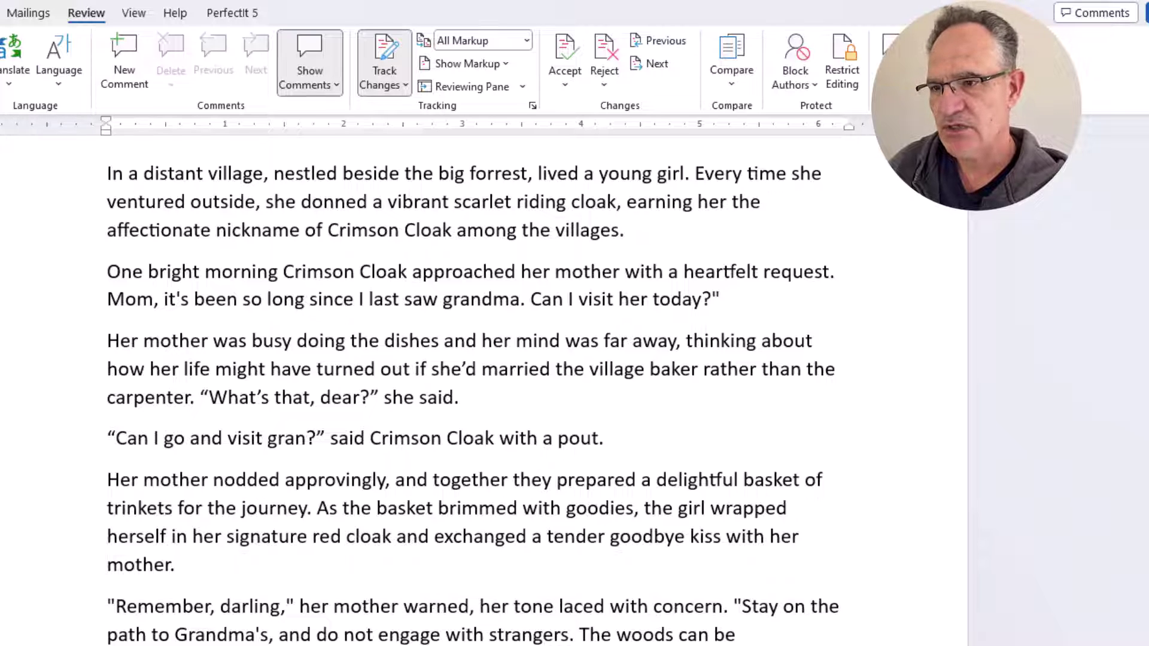
{"action": "double_click", "coordinate": [451, 173]}
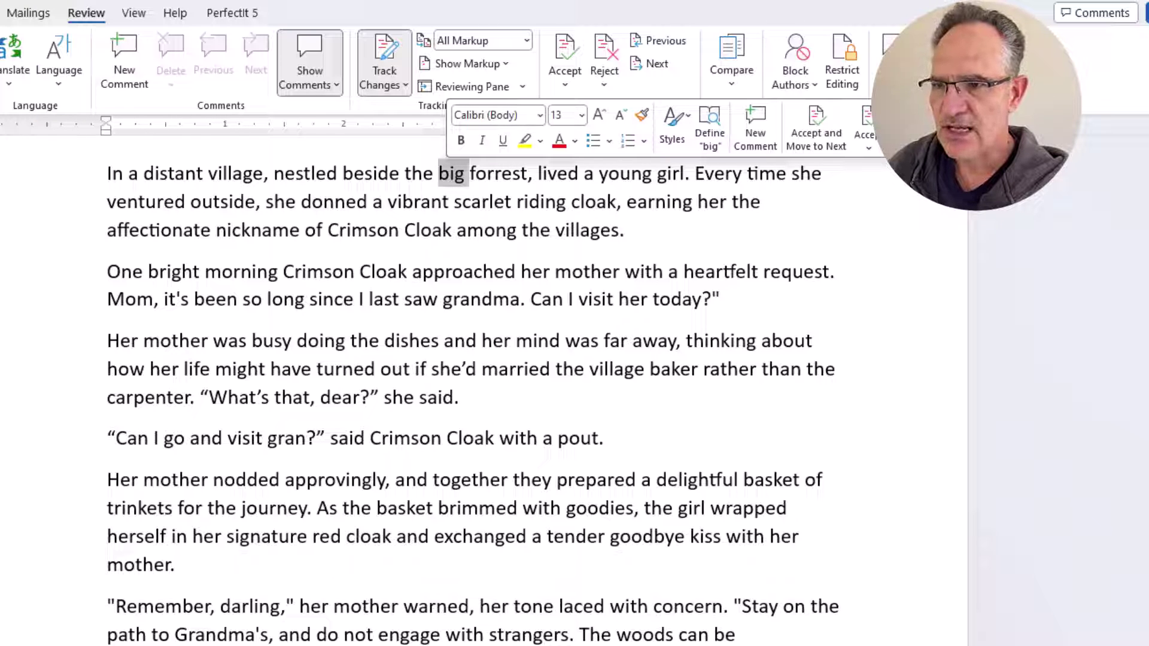
{"action": "key", "text": "Delete"}
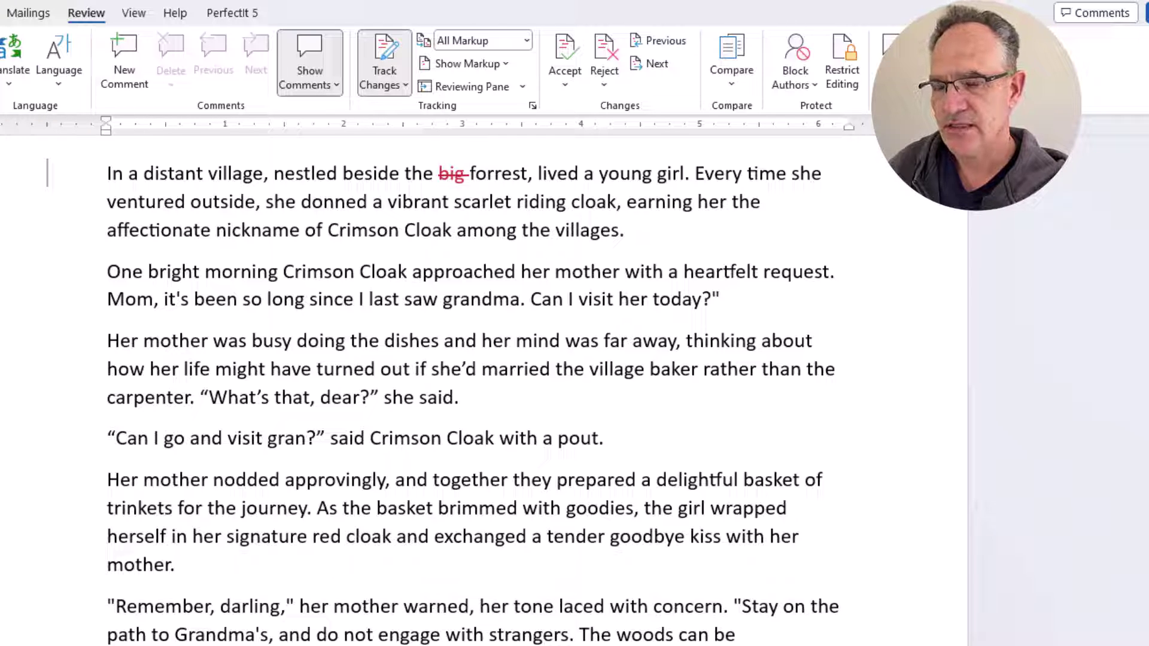
Correct "forrest" to "forest" and "villages" to "villagers" in the first paragraph as tracked changes.
{"action": "left_click", "coordinate": [495, 174]}
{"action": "key", "text": "Delete"}
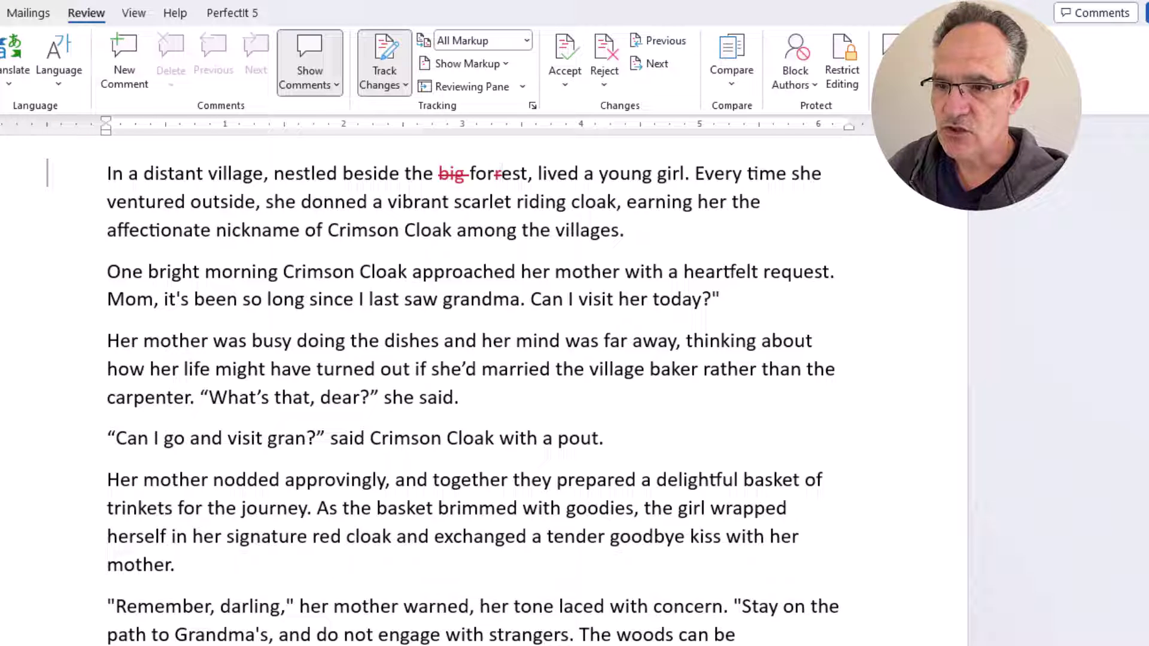
{"action": "left_click", "coordinate": [611, 230]}
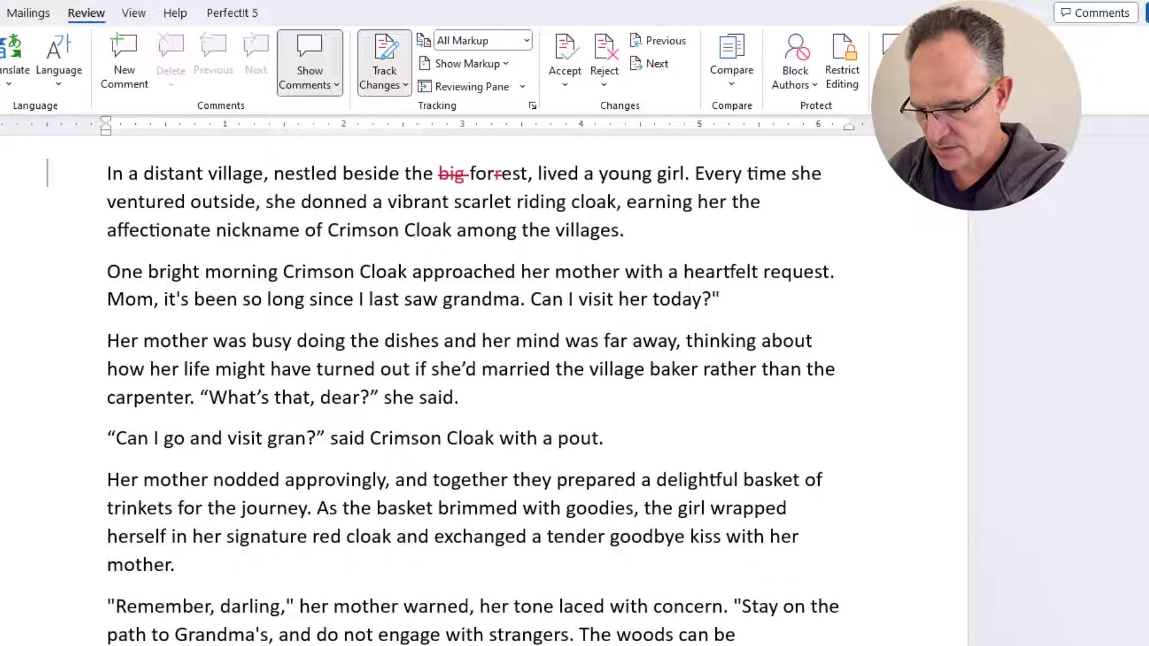
{"action": "type", "text": "r"}
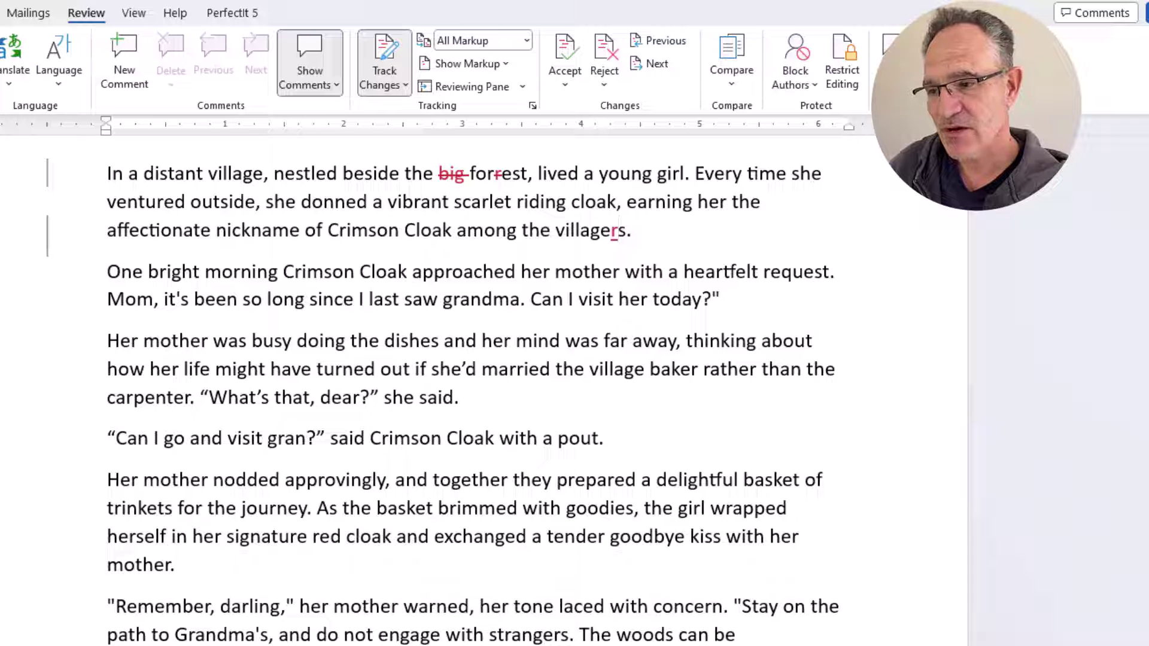
Try deleting the two paragraphs from "Her mother was busy" to "with a pout", and reverse that deletion.
{"action": "left_click_drag", "start_coordinate": [107, 340], "coordinate": [623, 442]}
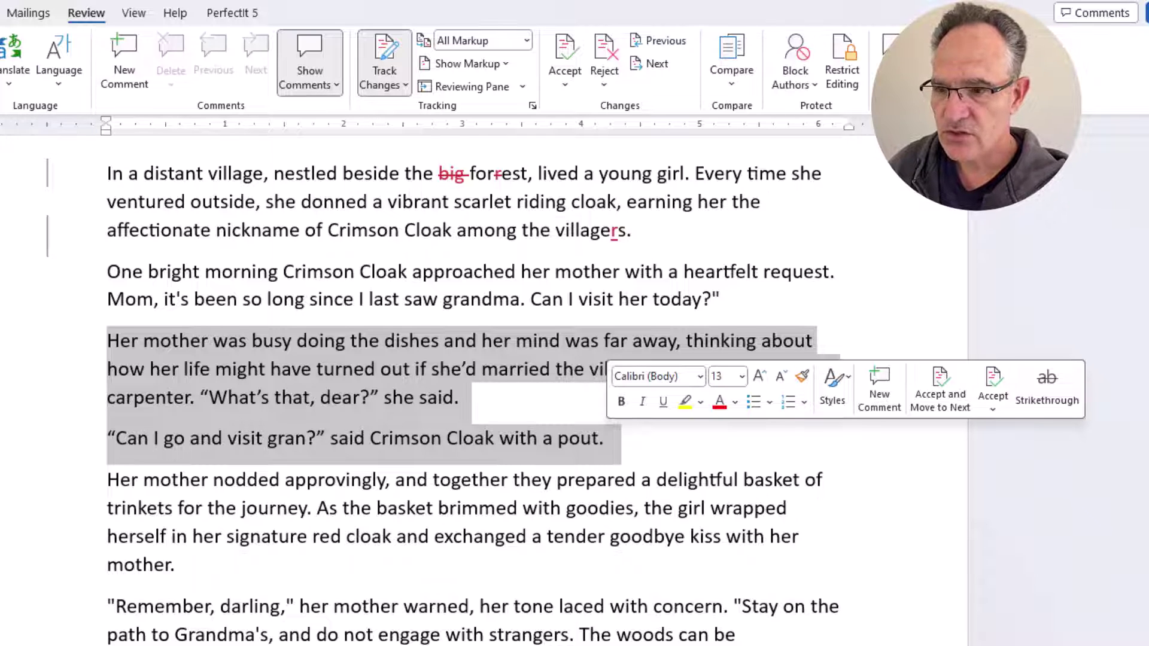
{"action": "key", "text": "Delete"}
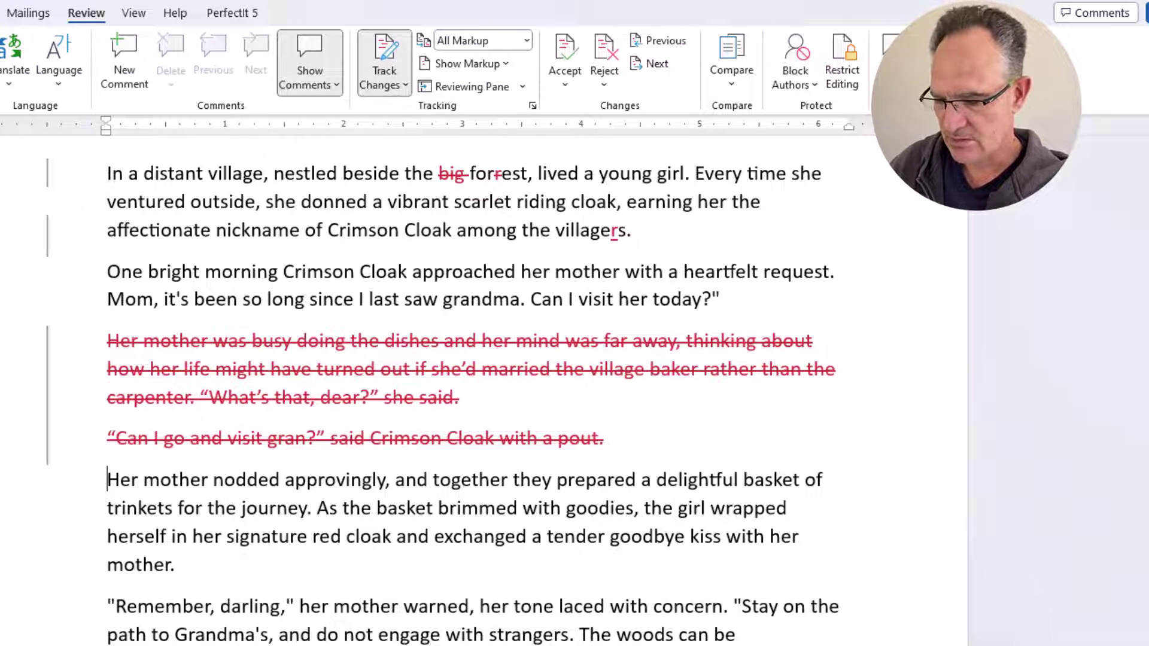
{"action": "key", "text": "alt+r"}
{"action": "key", "text": "j"}
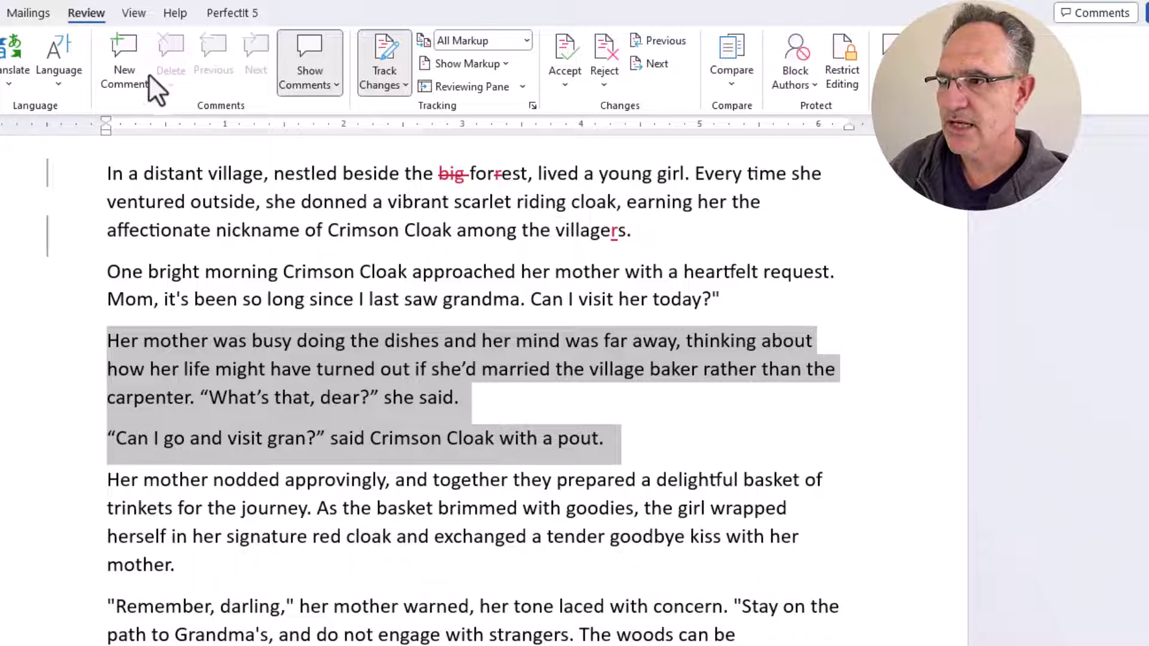
Post the comment "I think this is nonessential information that distracts from the story. Can we delete it?" on the two selected paragraphs.
{"action": "left_click", "coordinate": [124, 54]}
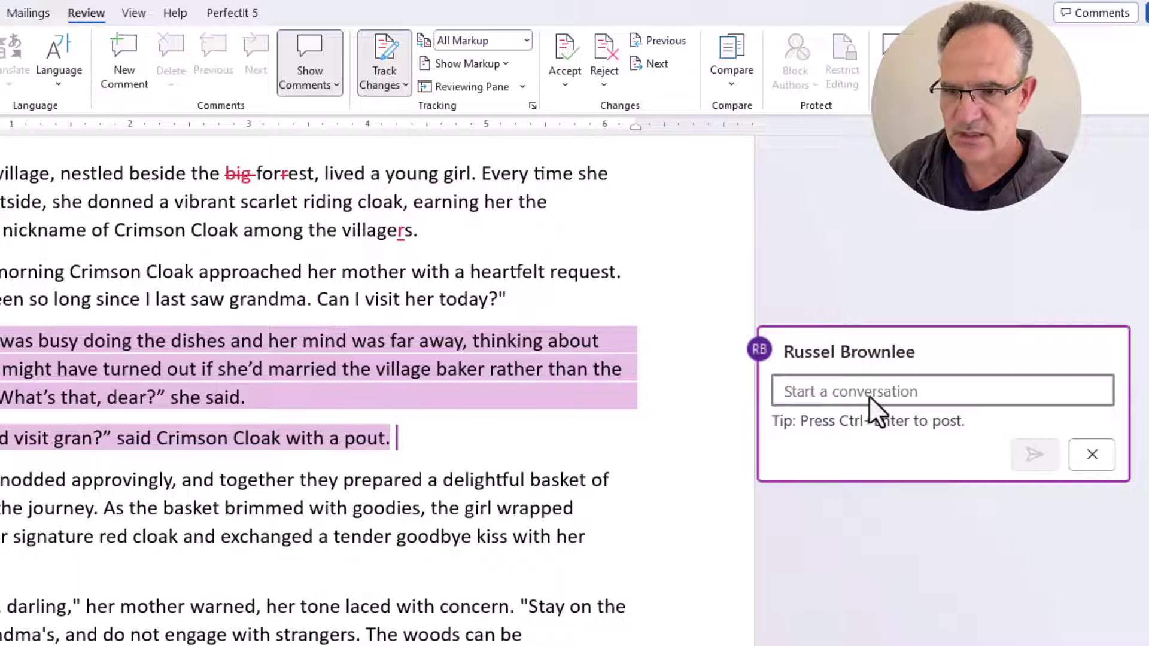
{"action": "type", "text": "I think this is nonessential information that distracts from the story. Can we delete it?"}
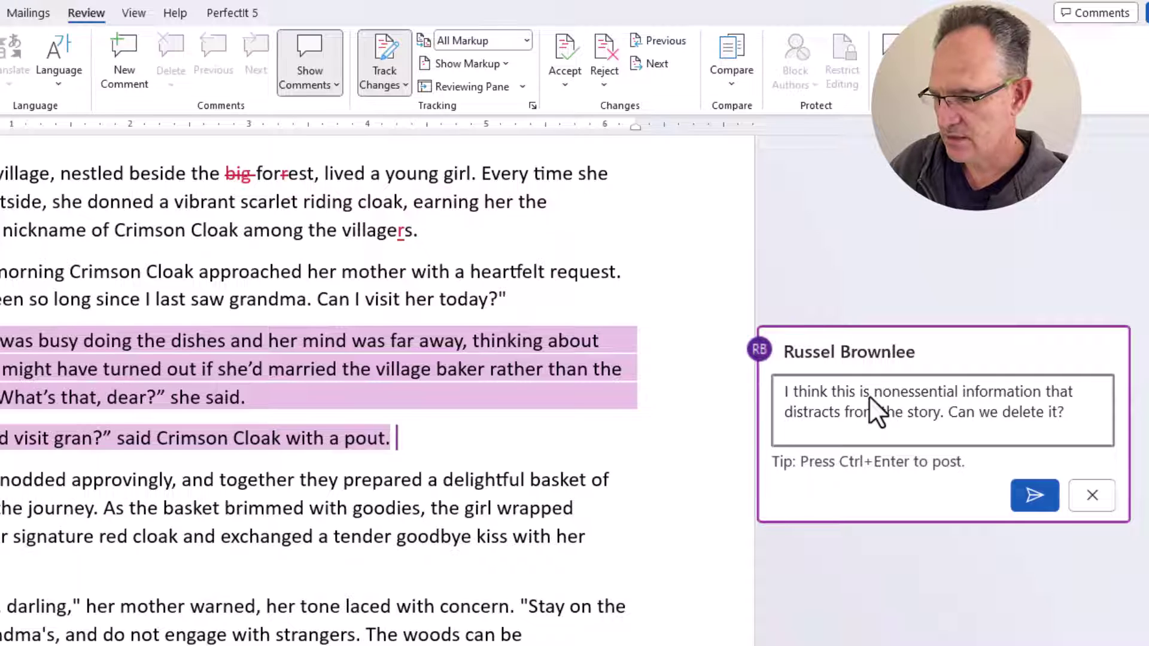
{"action": "left_click", "coordinate": [1034, 495]}
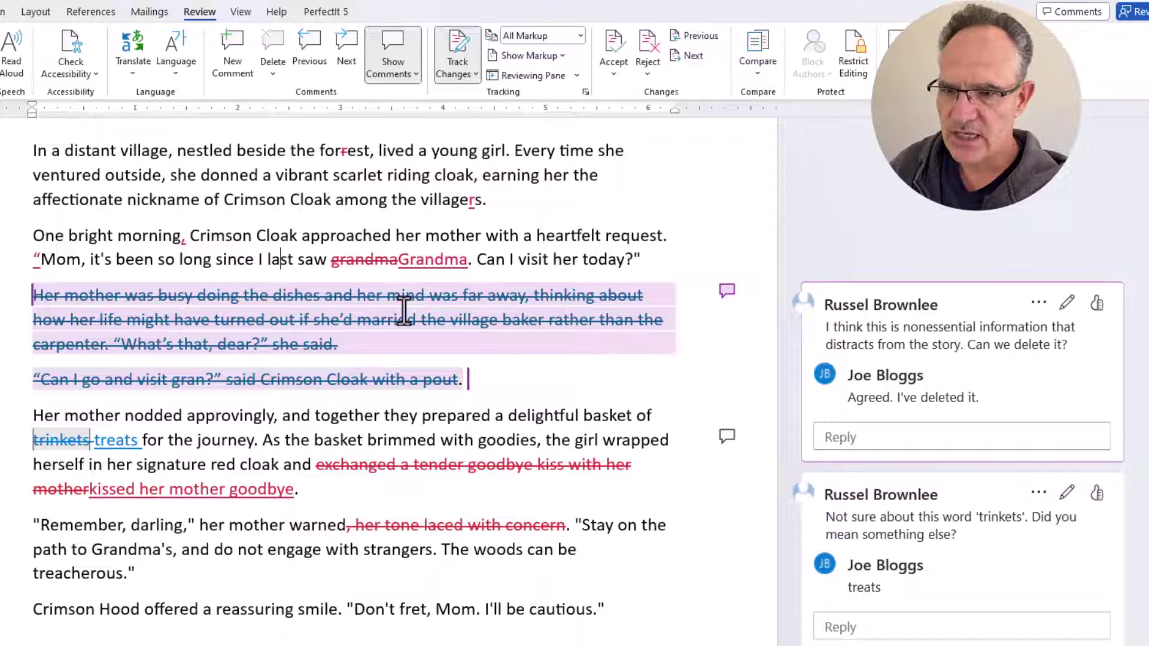
Delete the comment thread about nonessential information and open the tracked deletion of "trinkets" for review.
{"action": "left_click", "coordinate": [406, 318]}
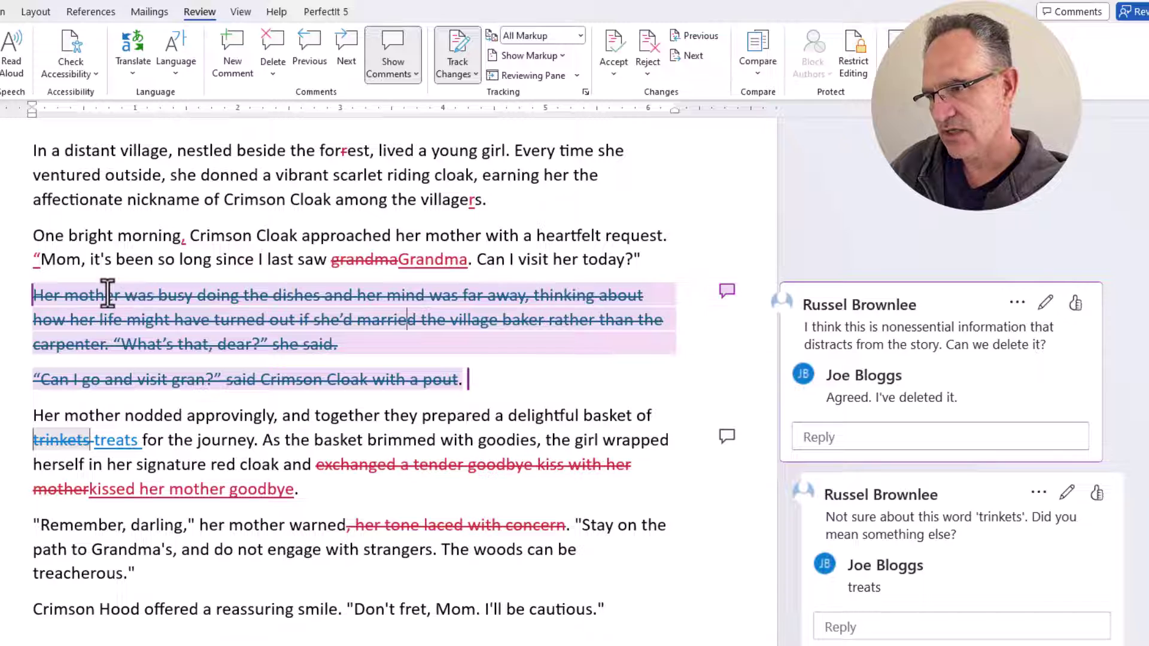
{"action": "mouse_move", "coordinate": [108, 294]}
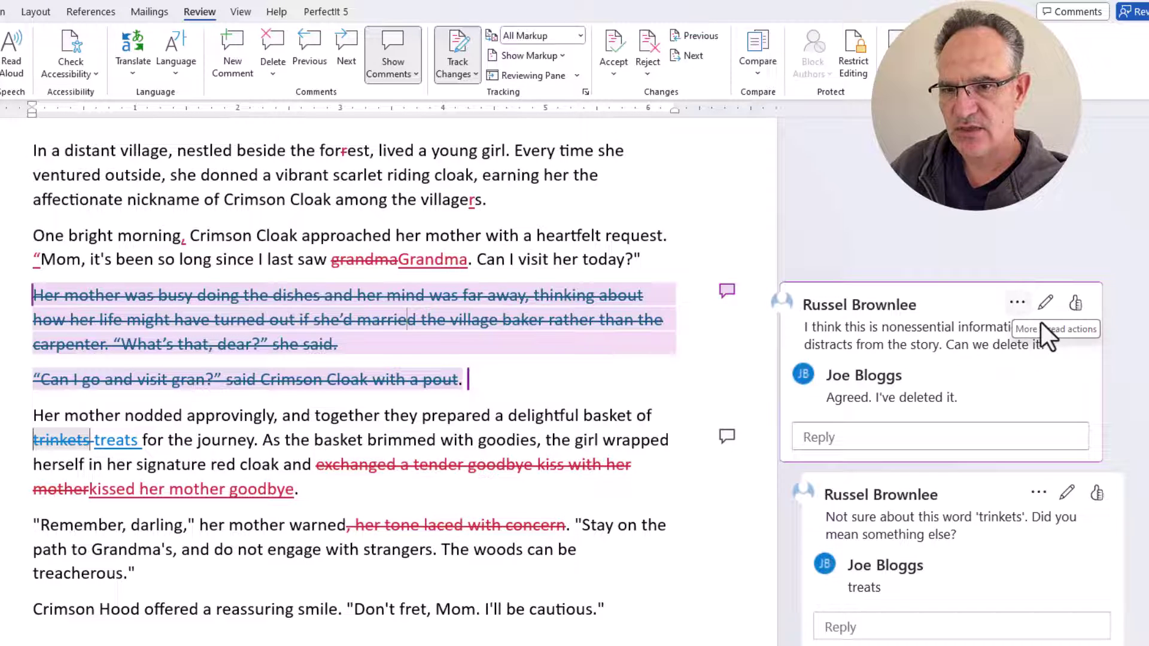
{"action": "left_click", "coordinate": [1012, 305]}
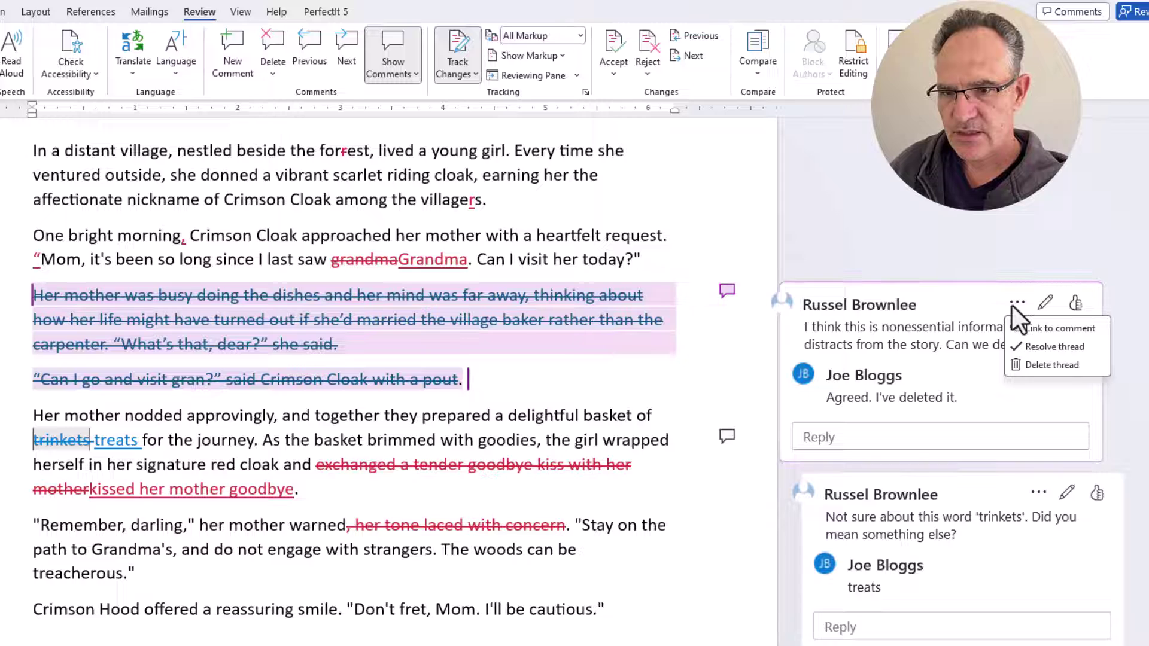
{"action": "left_click", "coordinate": [1019, 365]}
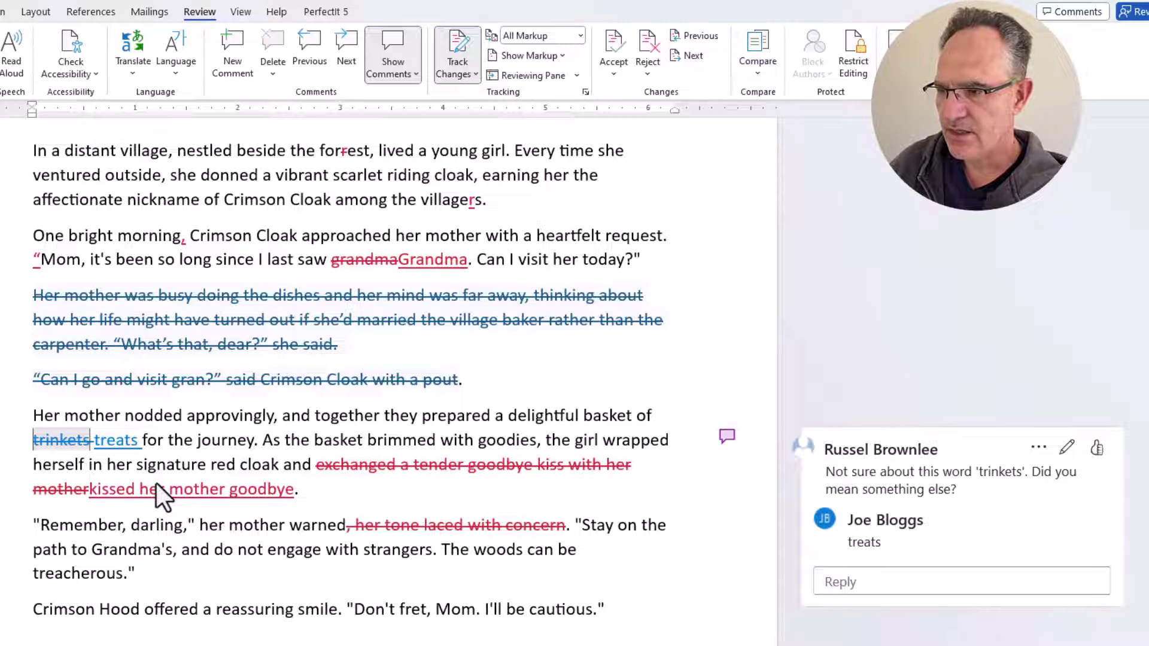
{"action": "left_click", "coordinate": [67, 440]}
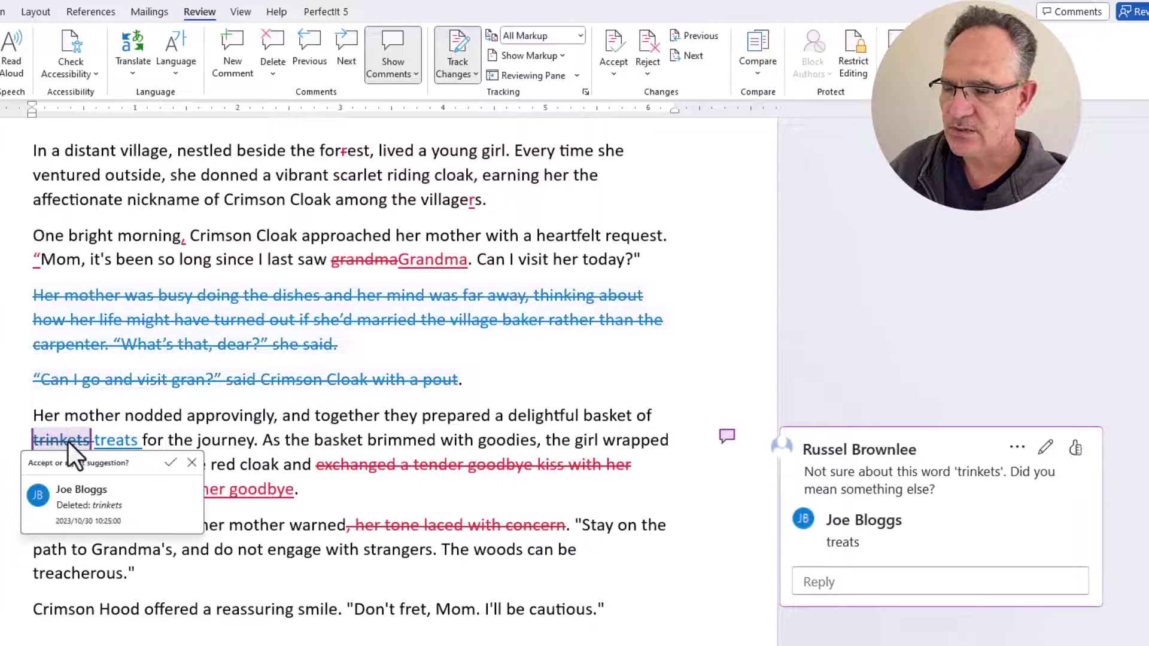
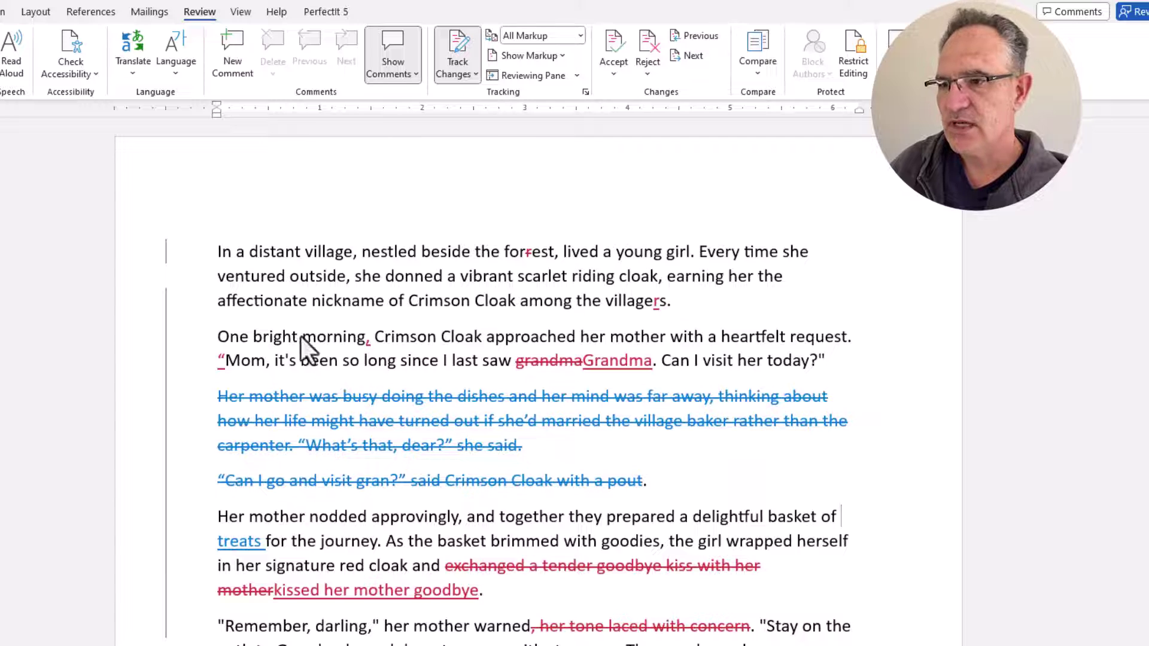
Accept the tracked removal of the extra "r" in "forrest" and the inserted "r" in "villagers".
{"action": "left_click", "coordinate": [358, 253]}
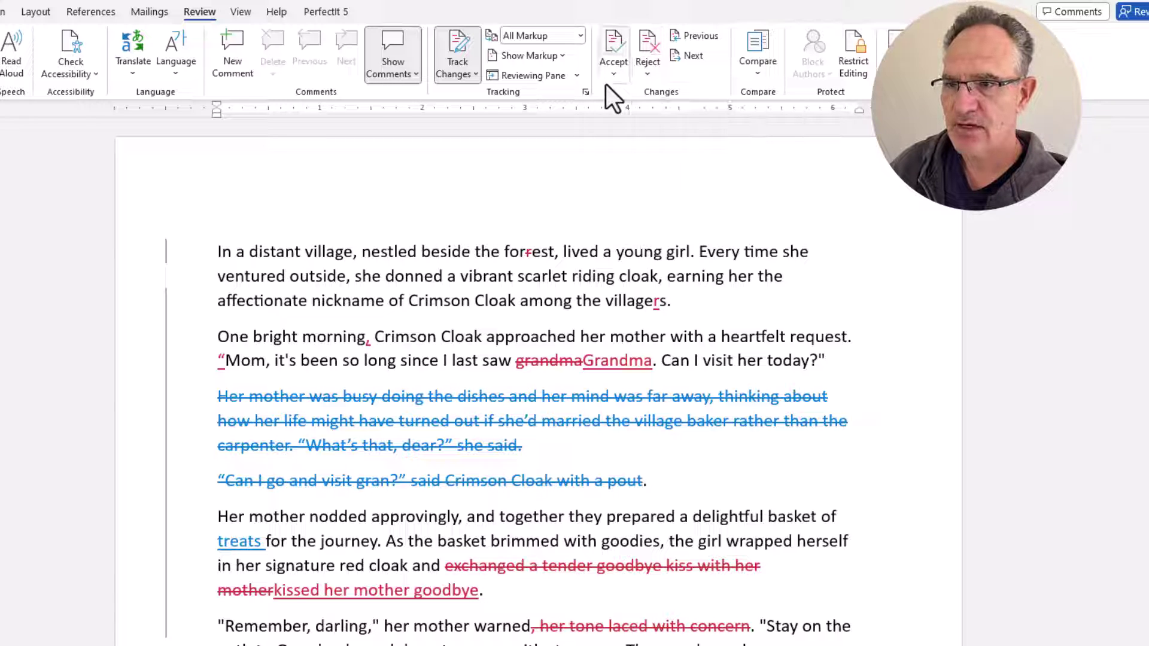
{"action": "left_click", "coordinate": [611, 43]}
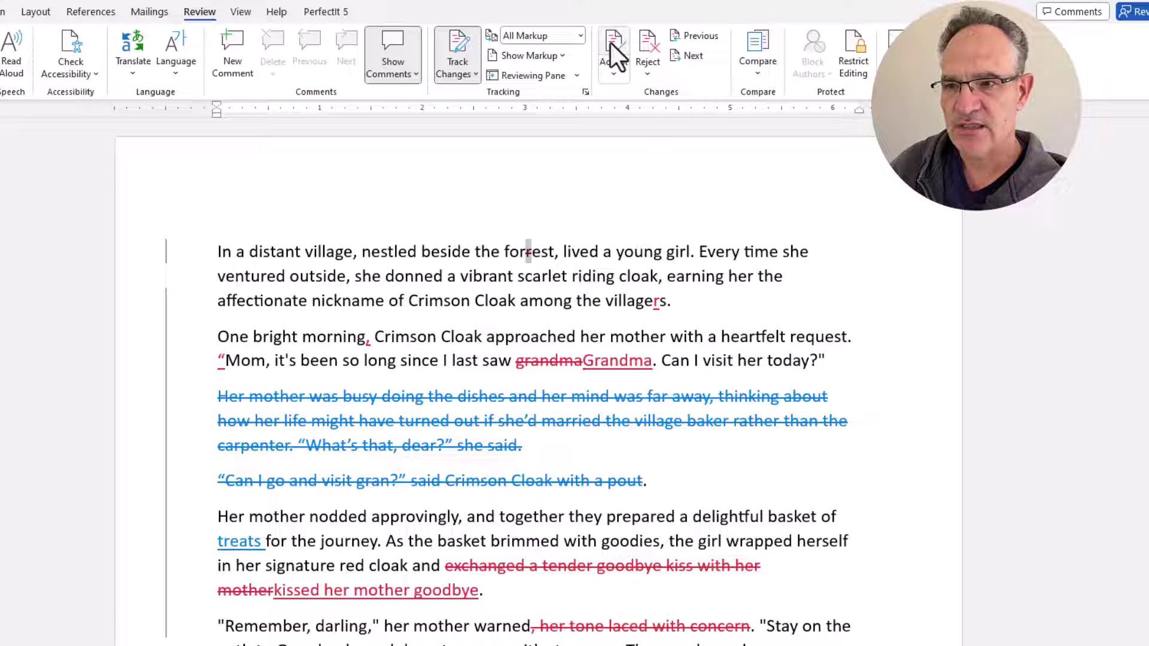
{"action": "left_click", "coordinate": [611, 43]}
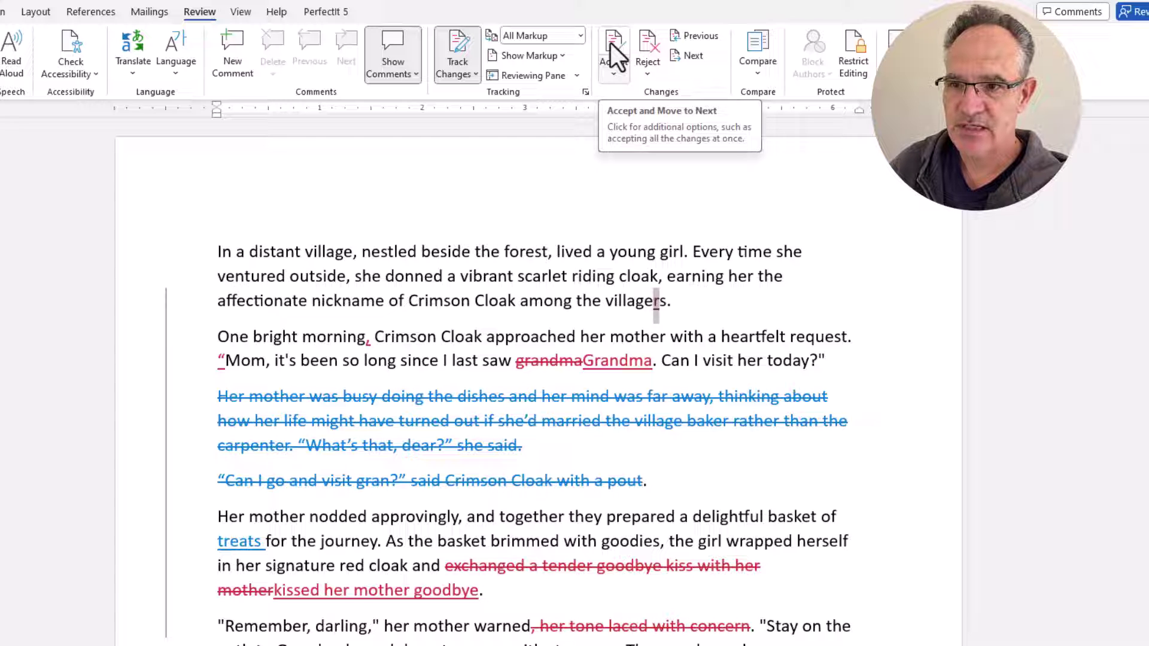
{"action": "left_click", "coordinate": [613, 75]}
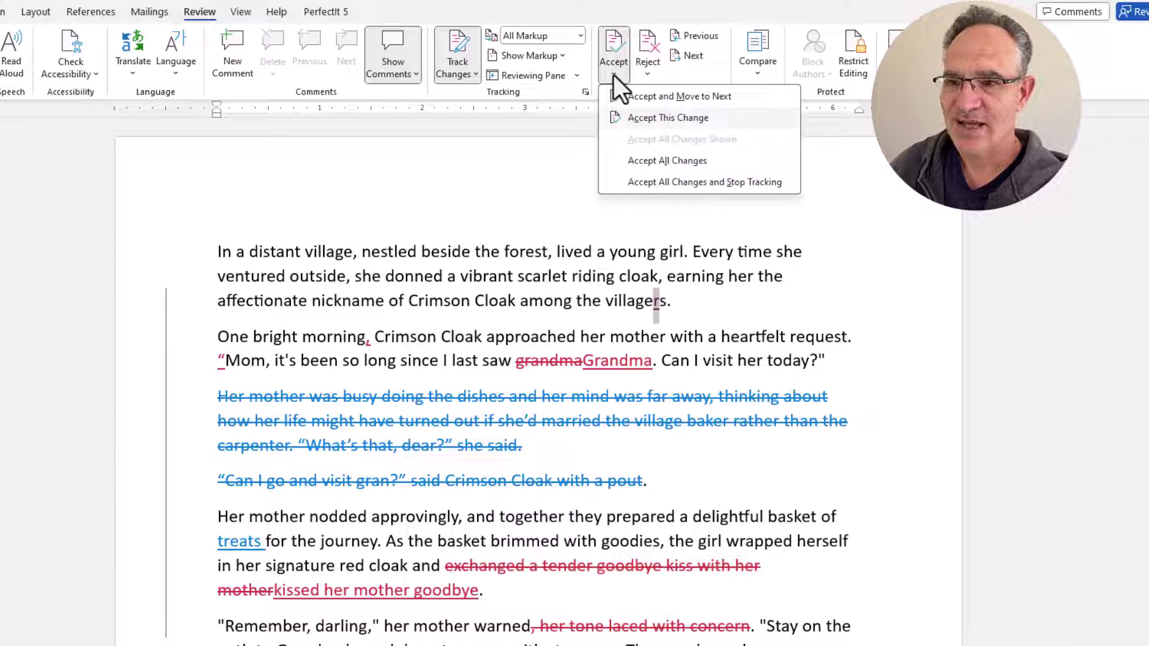
{"action": "left_click", "coordinate": [615, 118]}
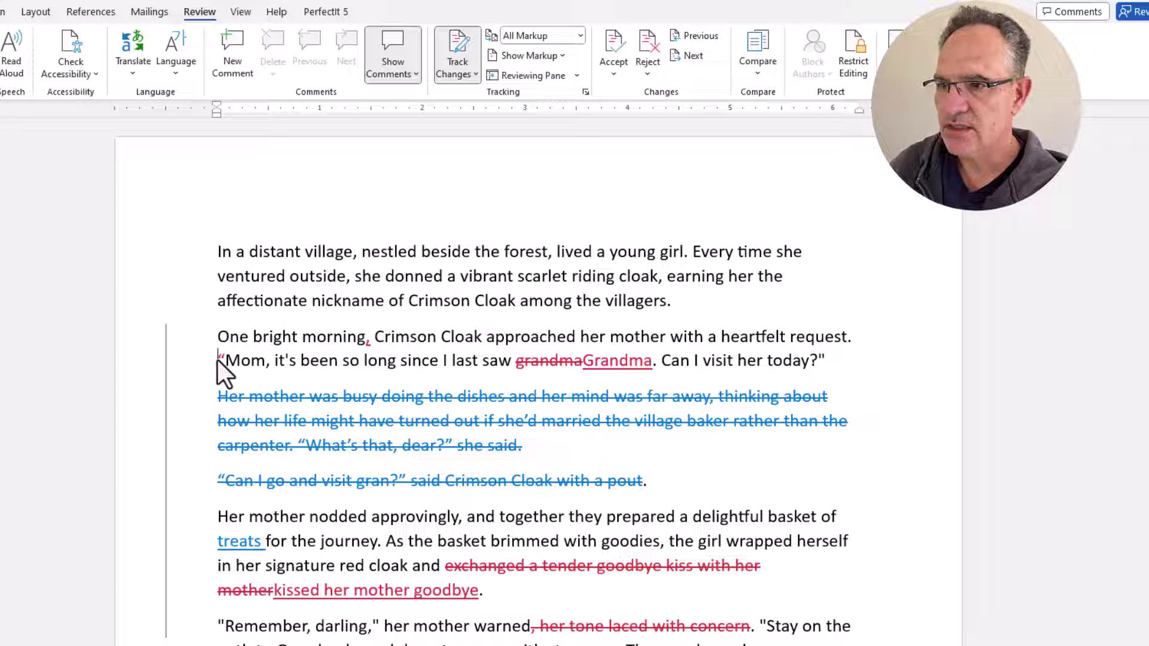
Accept the inserted opening quotation mark before "Mom" and the replacement of "grandma" with "Grandma".
{"action": "left_click", "coordinate": [614, 43]}
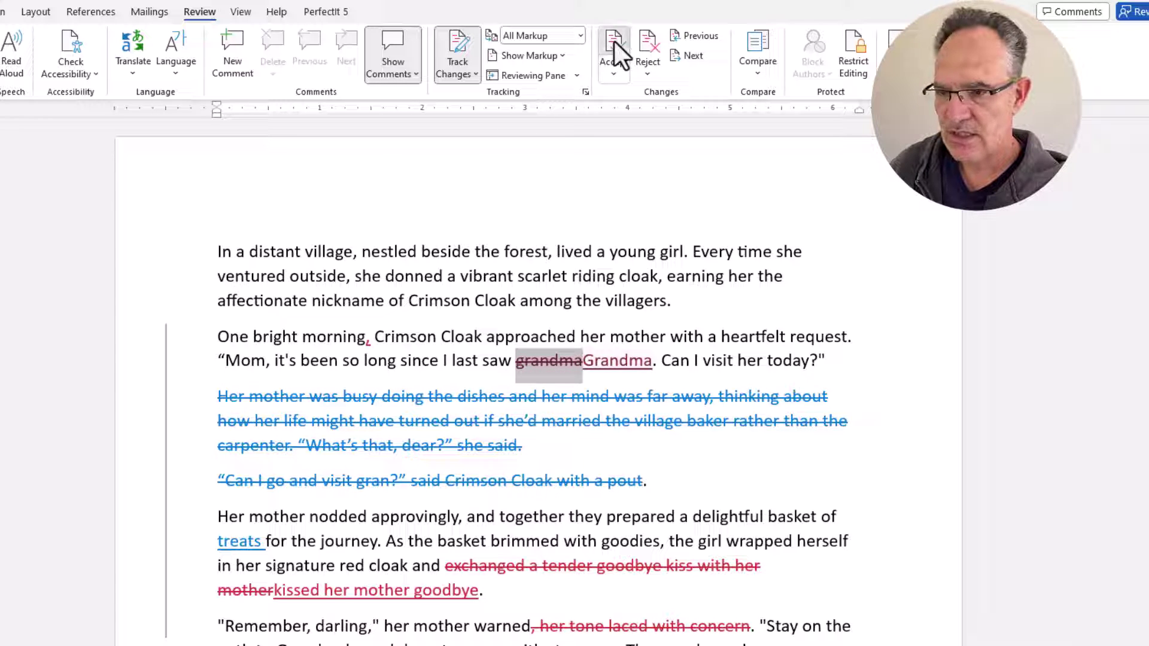
{"action": "left_click", "coordinate": [614, 40]}
{"action": "left_click", "coordinate": [614, 41]}
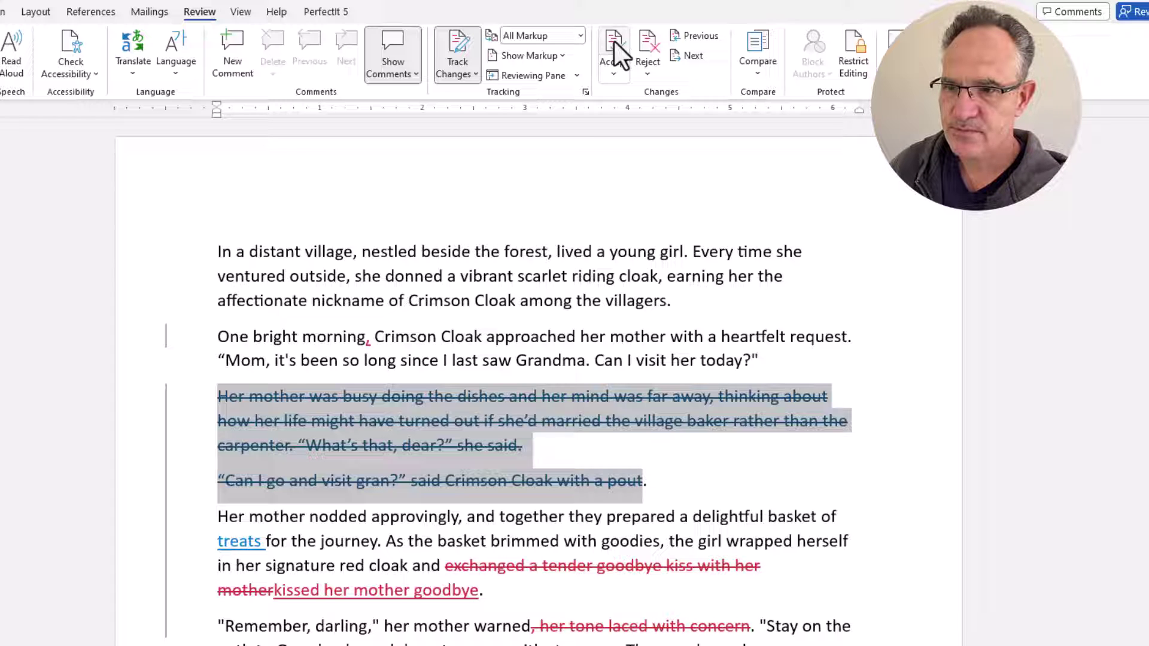
Try accepting only the tracked deletion of the two paragraphs starting "Her mother was busy", and undo it.
{"action": "left_click", "coordinate": [613, 74]}
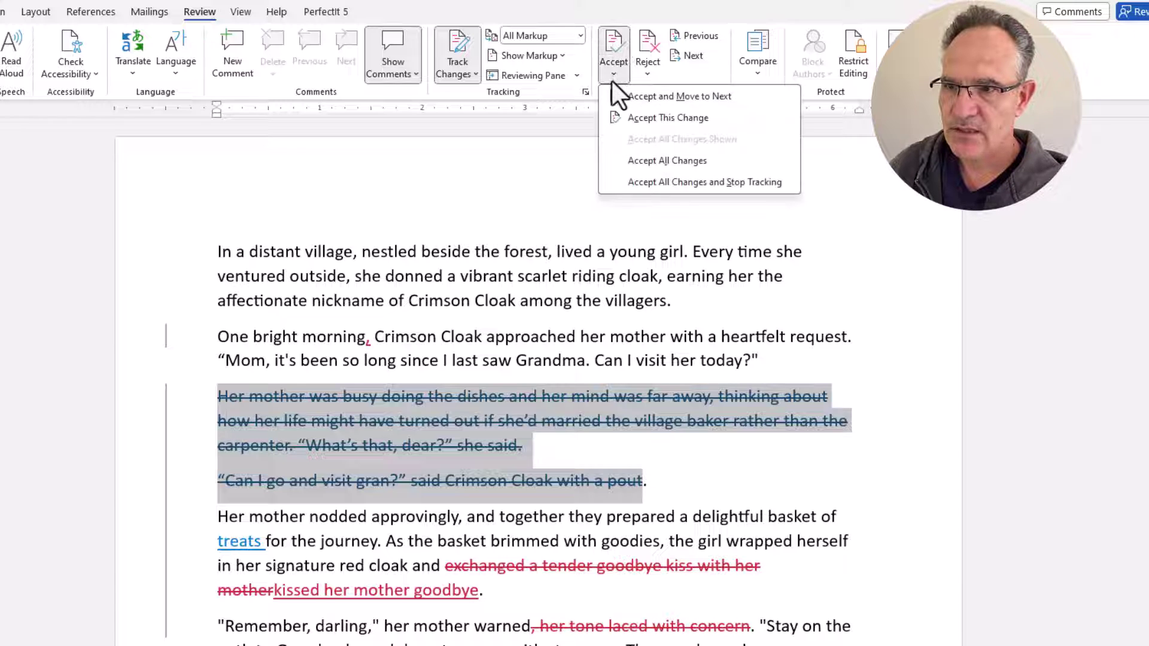
{"action": "left_click", "coordinate": [617, 117]}
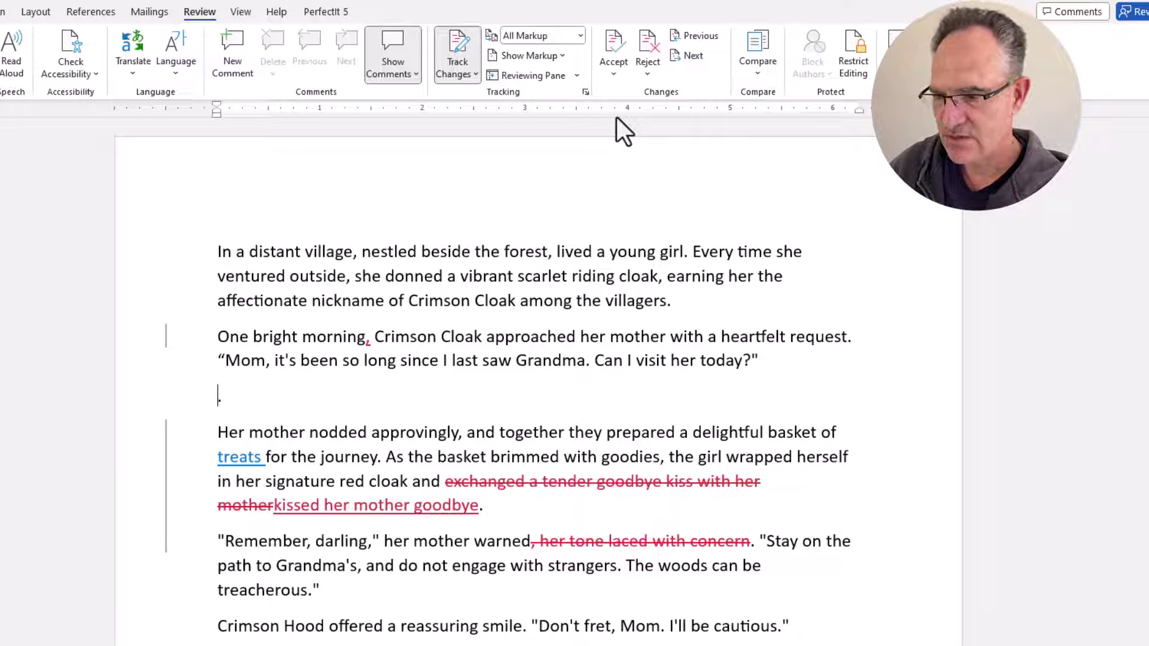
{"action": "key", "text": "ctrl+z"}
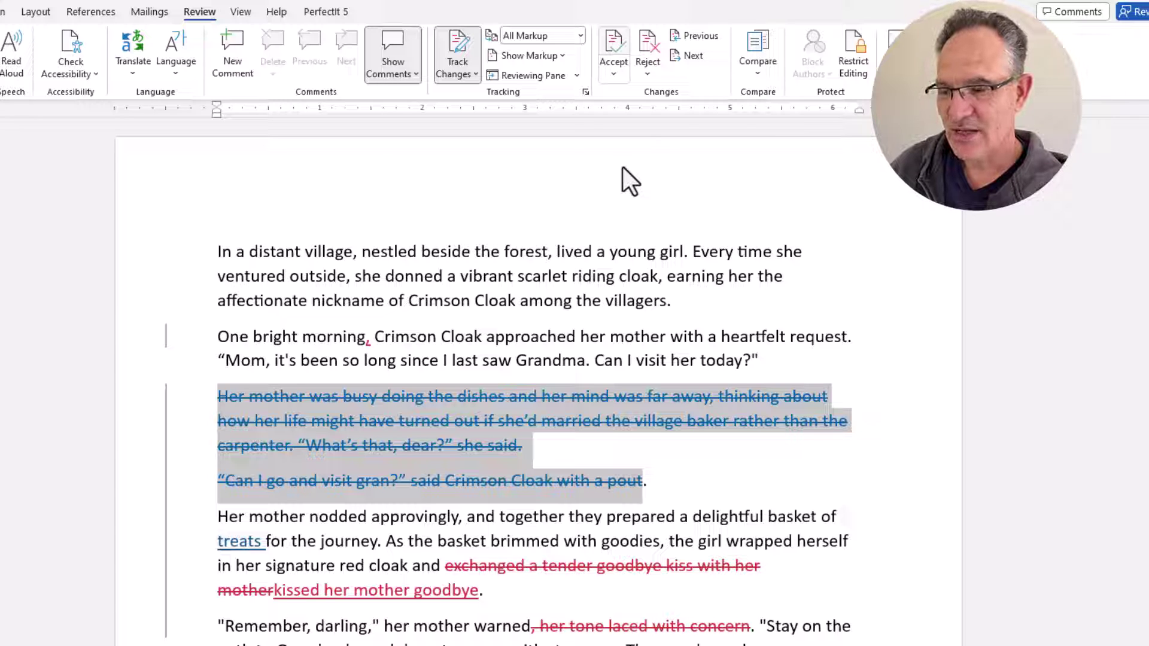
Accept the deletion of the two struck-through paragraphs and remove the leftover full stop with Track Changes off.
{"action": "left_click", "coordinate": [615, 44]}
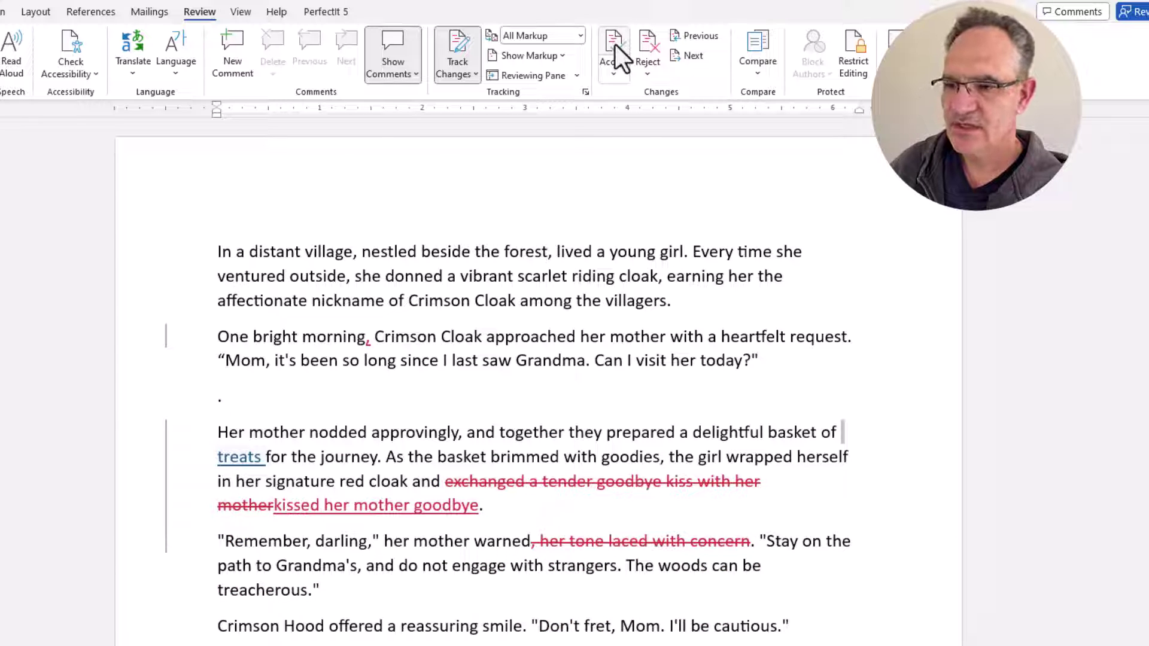
{"action": "left_click", "coordinate": [217, 400]}
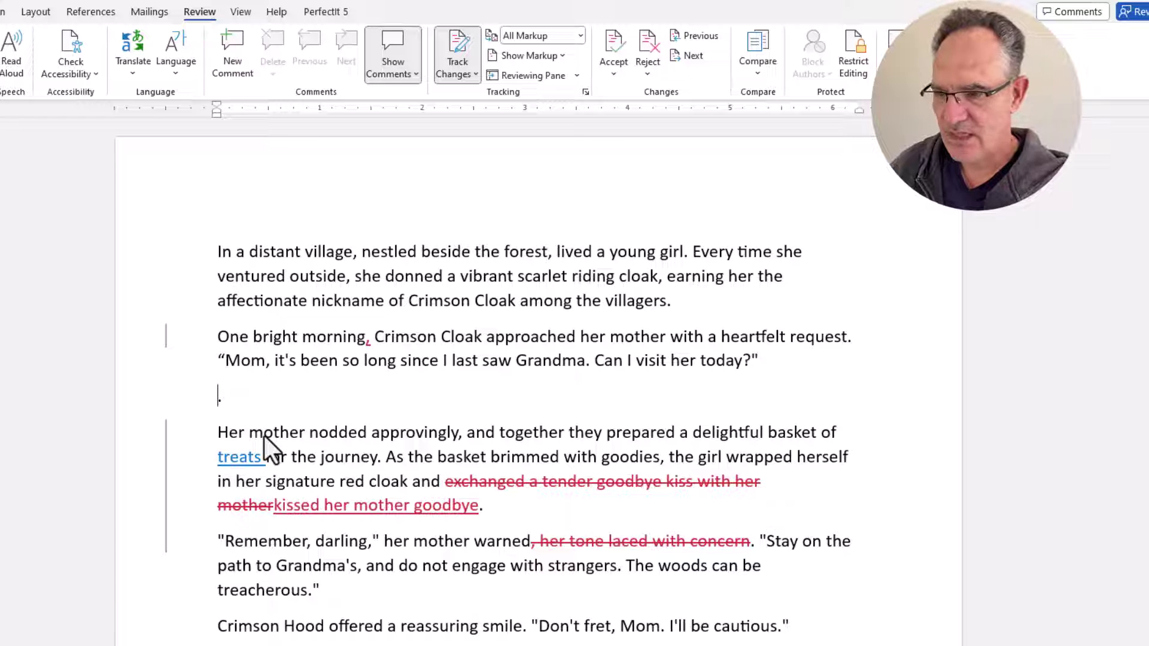
{"action": "key", "text": "Delete"}
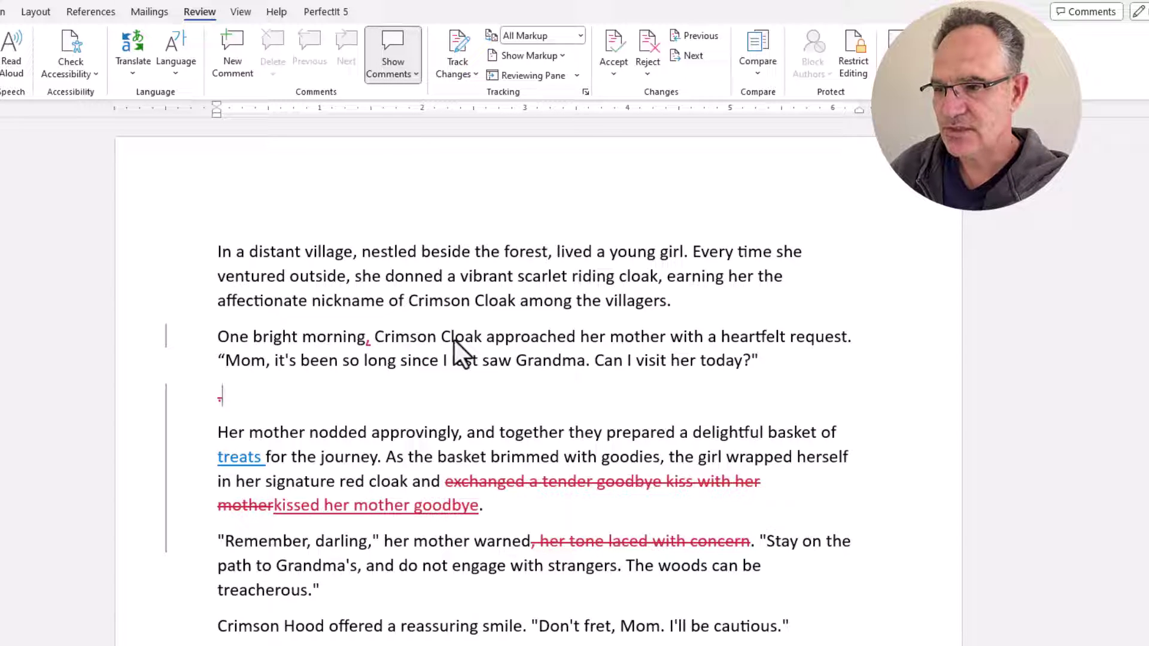
{"action": "key", "text": "BackSpace"}
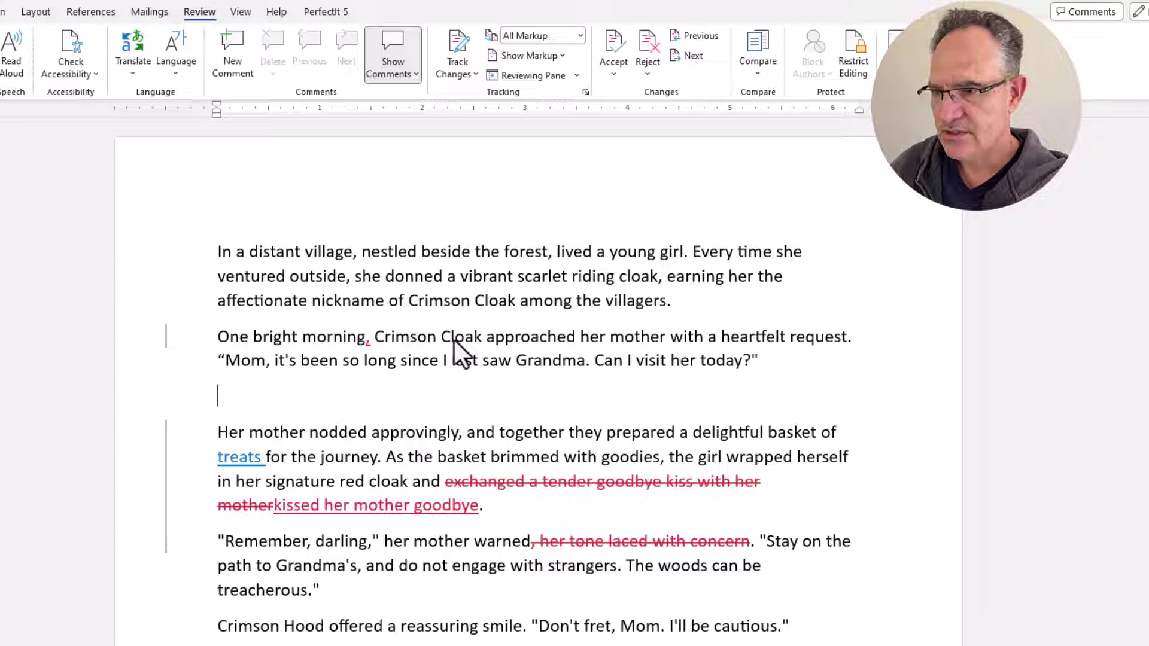
Accept the tracked insertion of "treats" in the paragraph starting "Her mother nodded approvingly".
{"action": "key", "text": "alt+r"}
{"action": "key", "text": "a"}
{"action": "key", "text": "2"}
{"action": "key", "text": "m"}
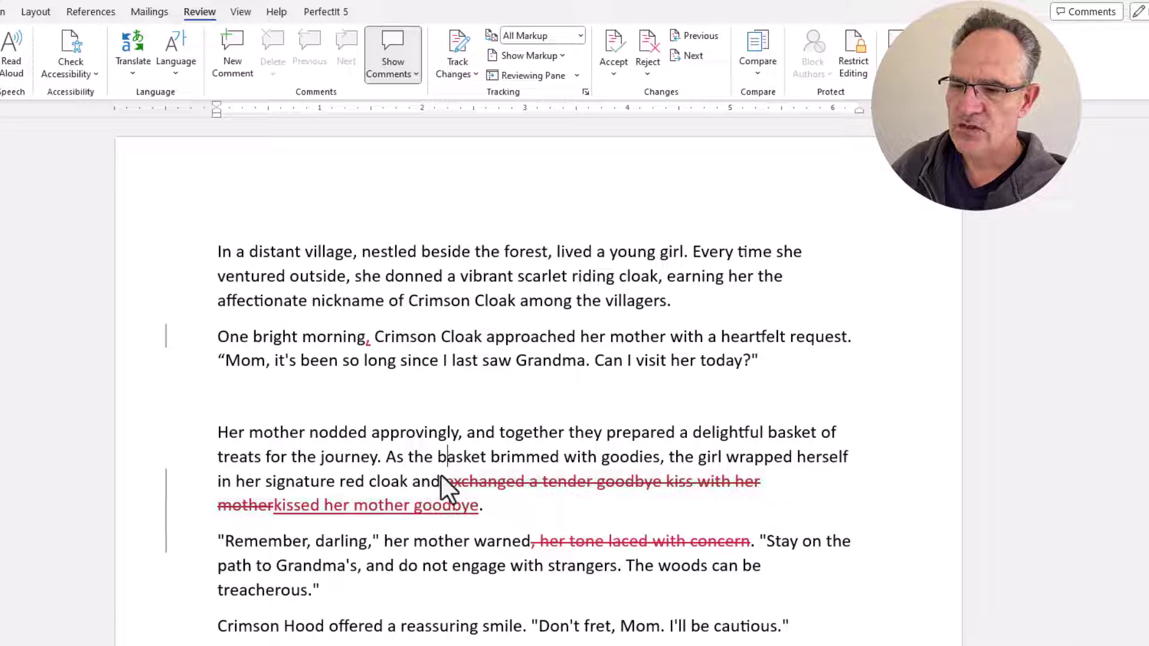
{"action": "mouse_move", "coordinate": [508, 485]}
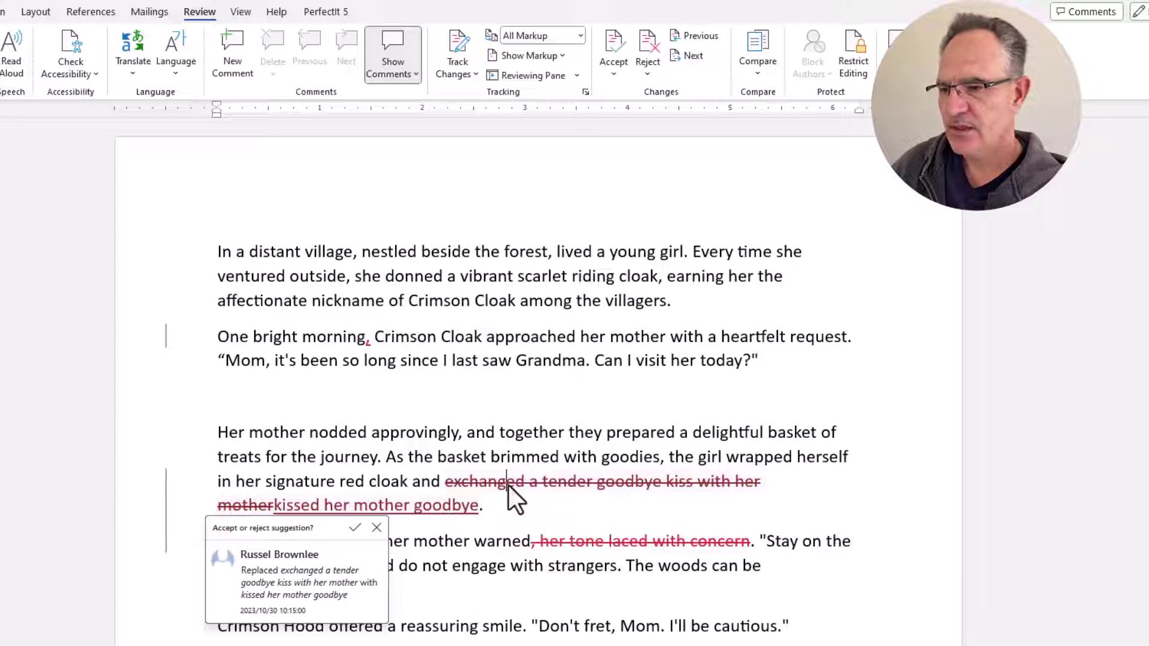
Reject the tracked replacement of "exchanged a tender goodbye kiss with her mother", and accept each remaining tracked change in the story.
{"action": "left_click", "coordinate": [378, 530]}
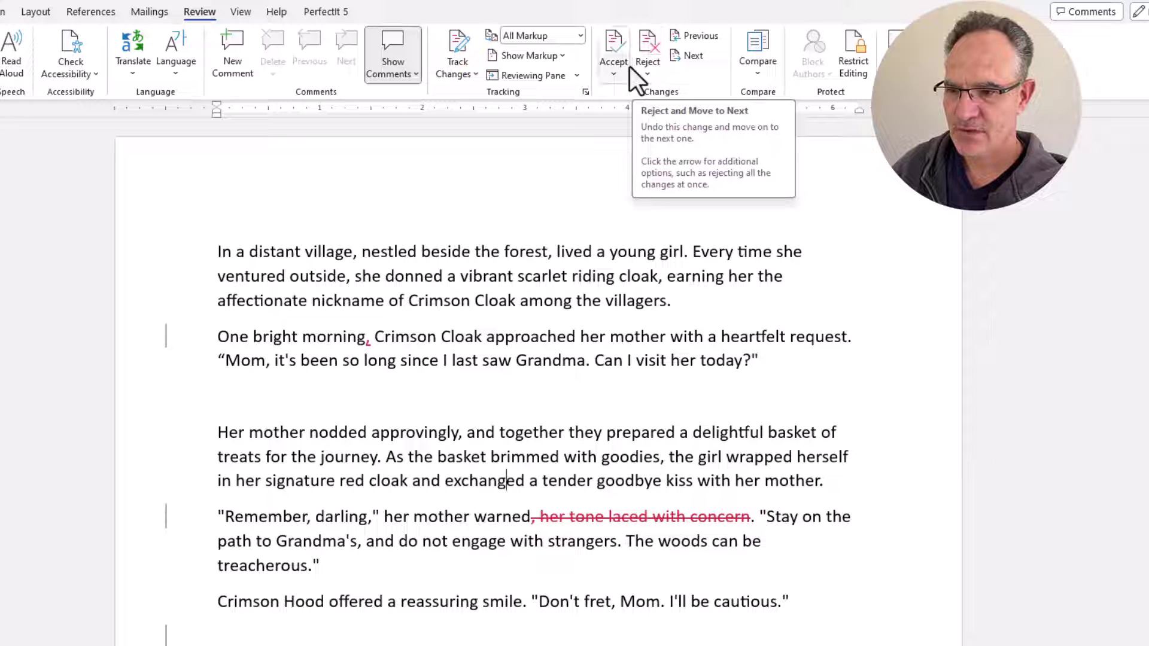
{"action": "left_click", "coordinate": [614, 40]}
{"action": "left_click", "coordinate": [615, 40]}
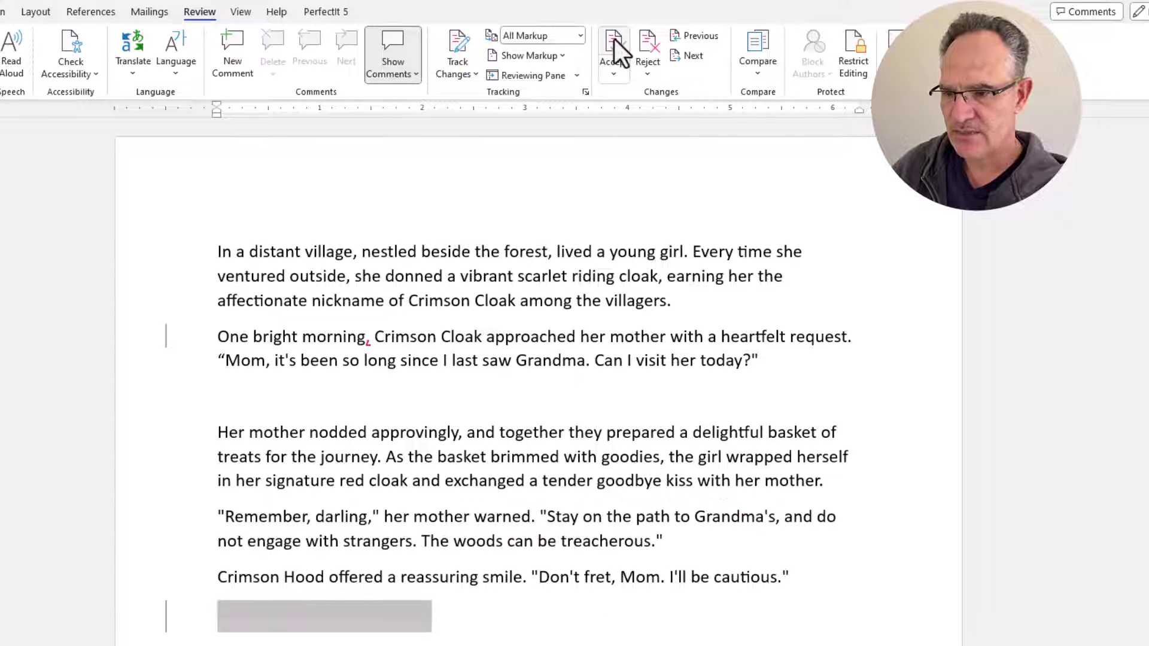
{"action": "left_click", "coordinate": [615, 39]}
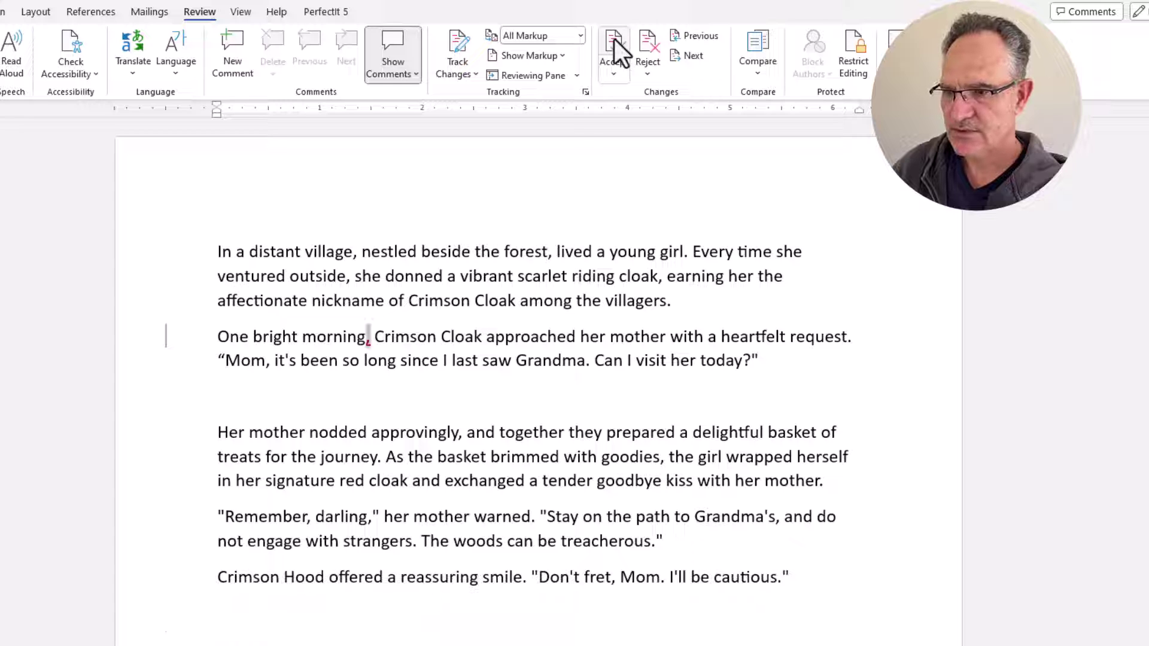
{"action": "left_click", "coordinate": [614, 39]}
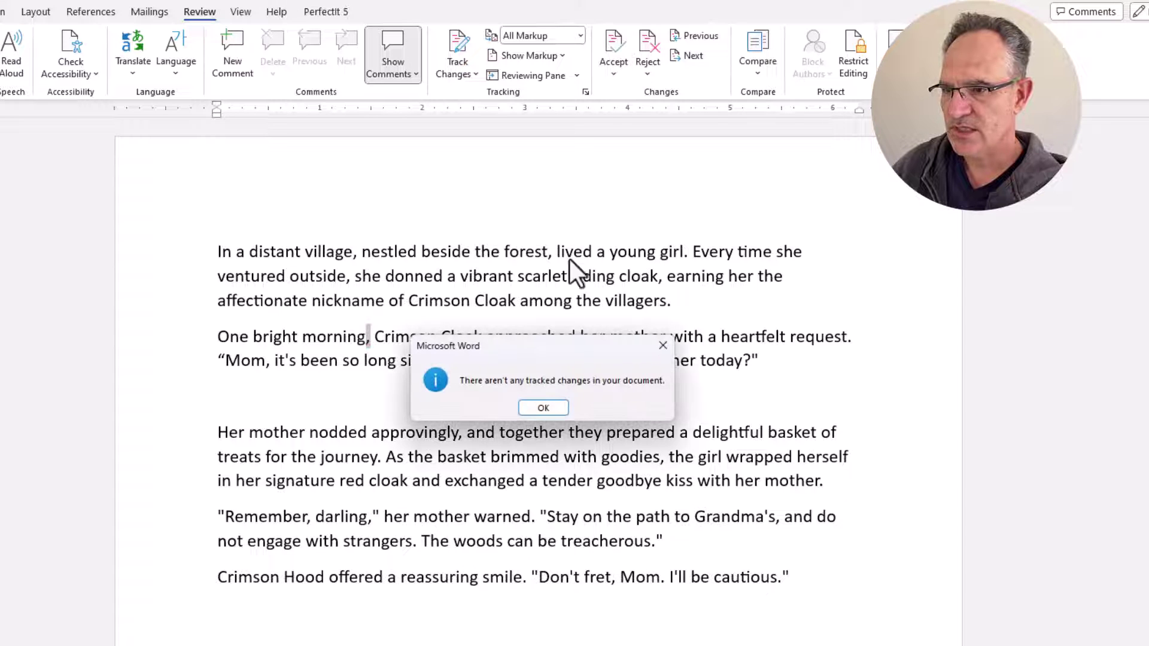
{"action": "left_click", "coordinate": [541, 409]}
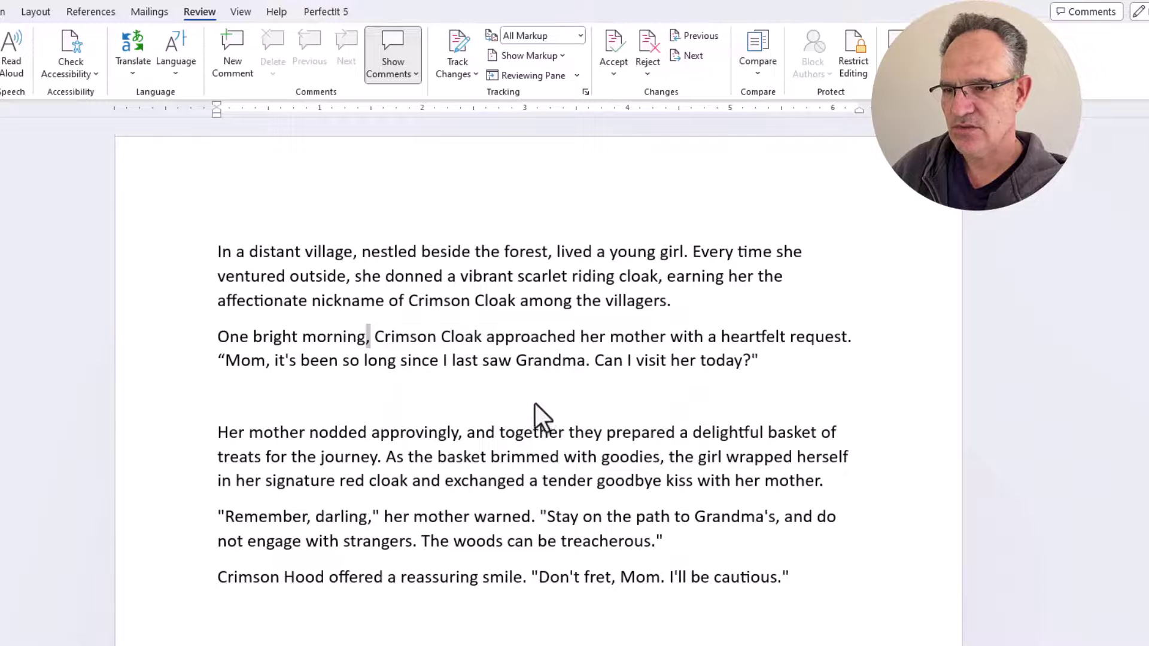
{"action": "key", "text": "Delete"}
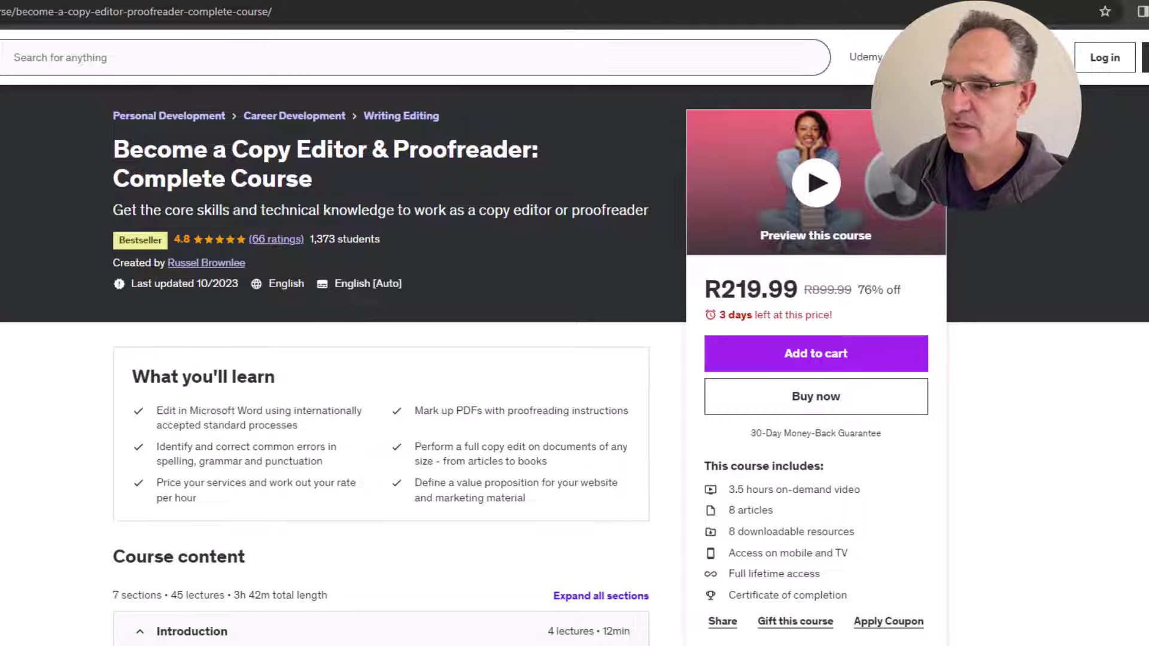
Look over the course content sections on the Udemy page for the copy editor and proofreader course.
{"action": "scroll", "coordinate": [578, 414], "scroll_direction": "down", "scroll_amount": 5}
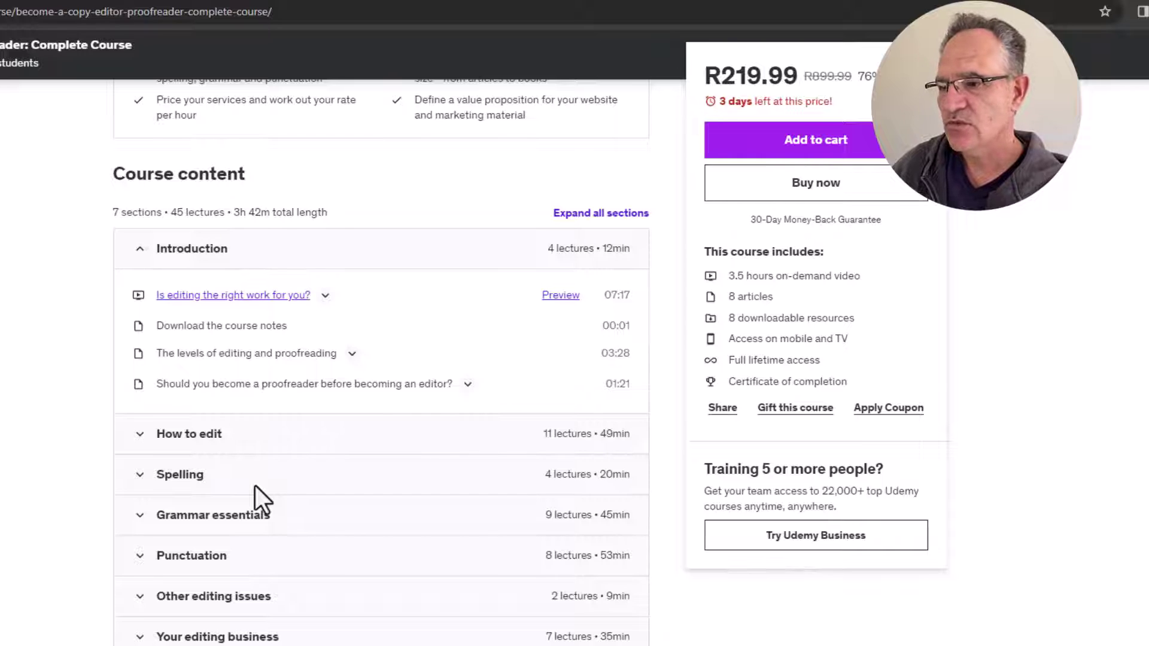
{"action": "scroll", "coordinate": [255, 485], "scroll_direction": "down", "scroll_amount": 1}
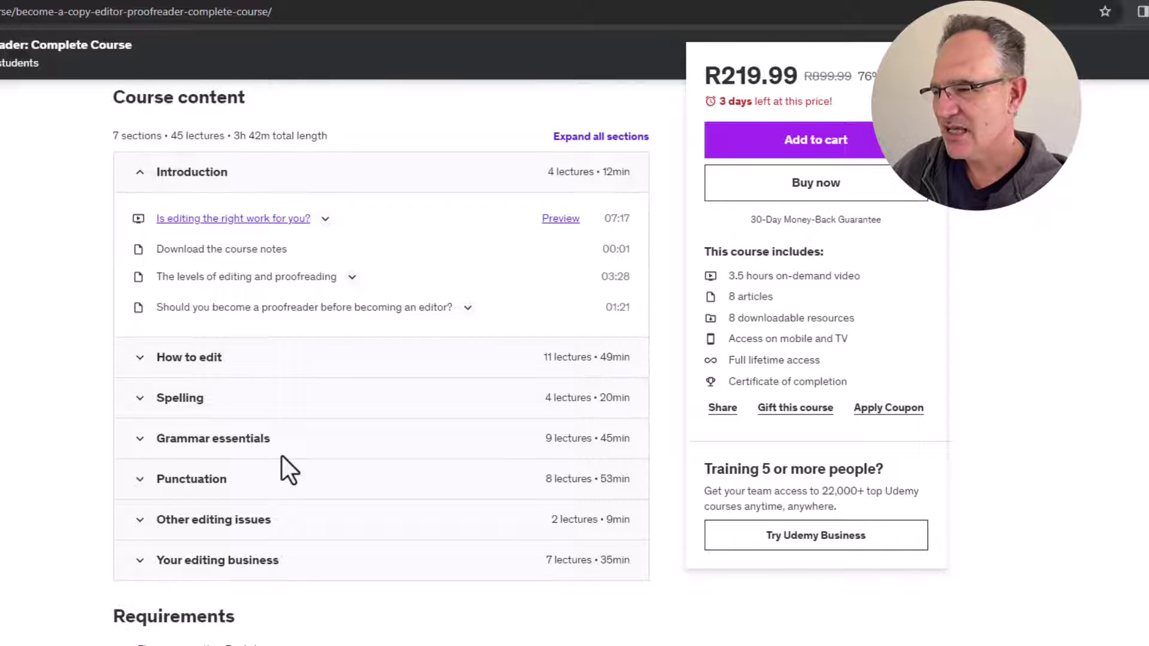